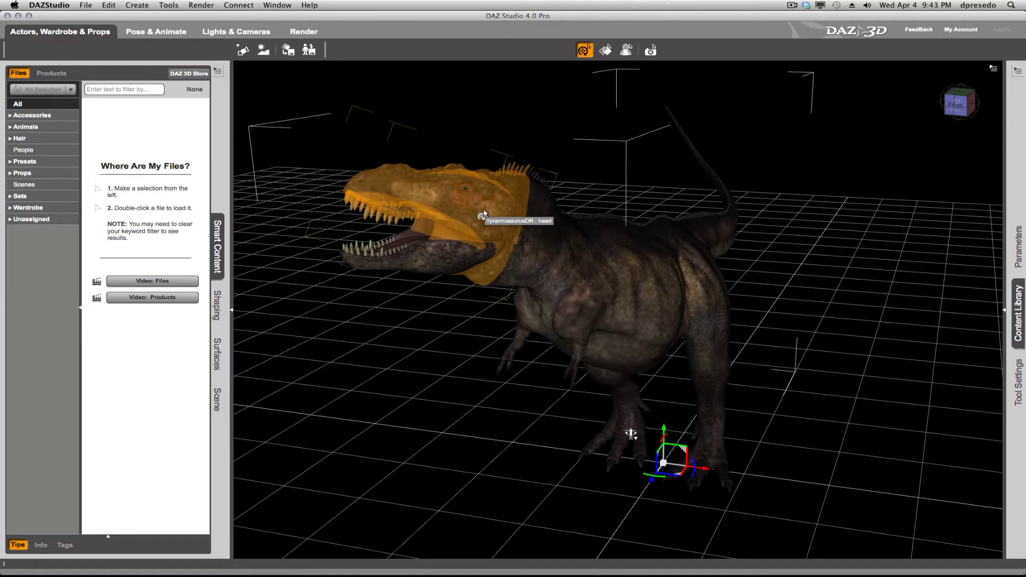
# - Export the DAZ Studio scene as a Wavefront OBJ file named rex
pyautogui.click(85, 6)
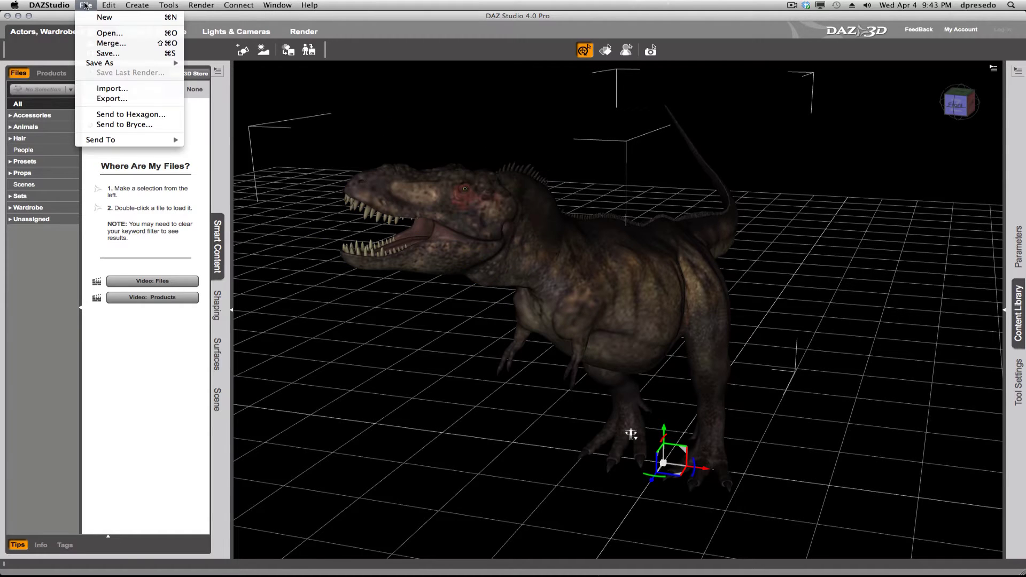
pyautogui.click(113, 99)
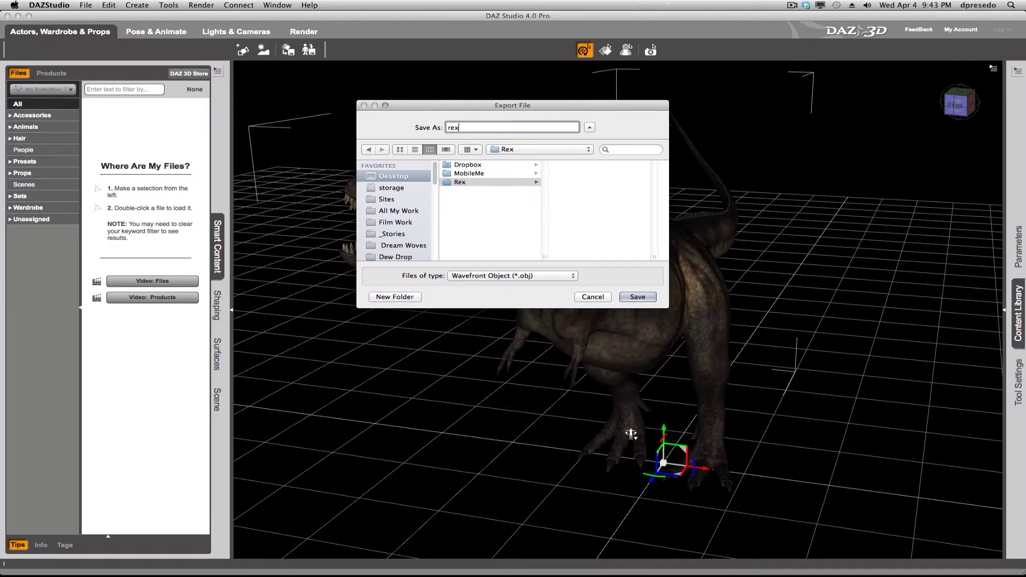
pyautogui.click(637, 297)
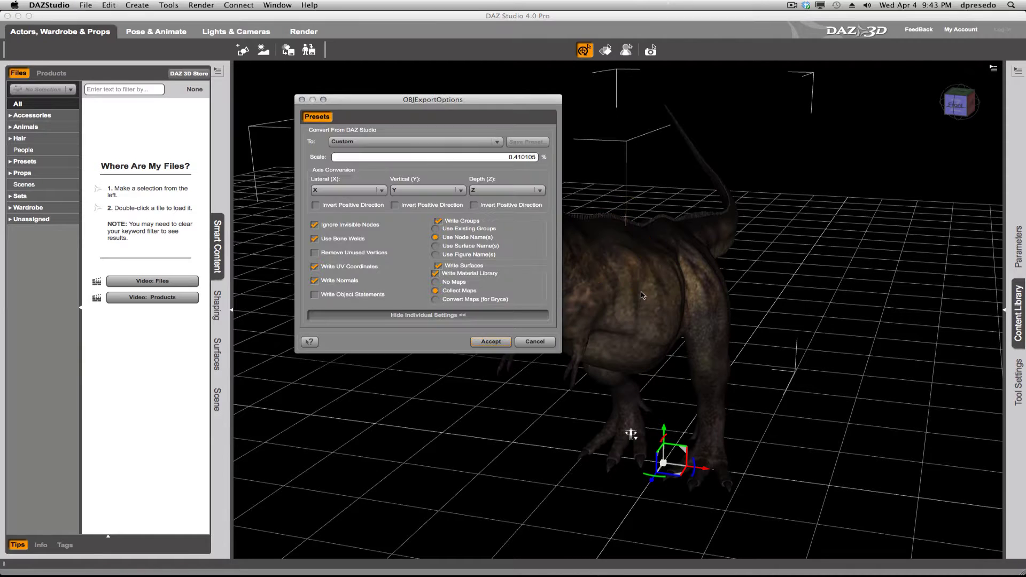
# - Accept OBJ export options using the Poser preset, with Write Normals and Collect Maps
pyautogui.click(397, 143)
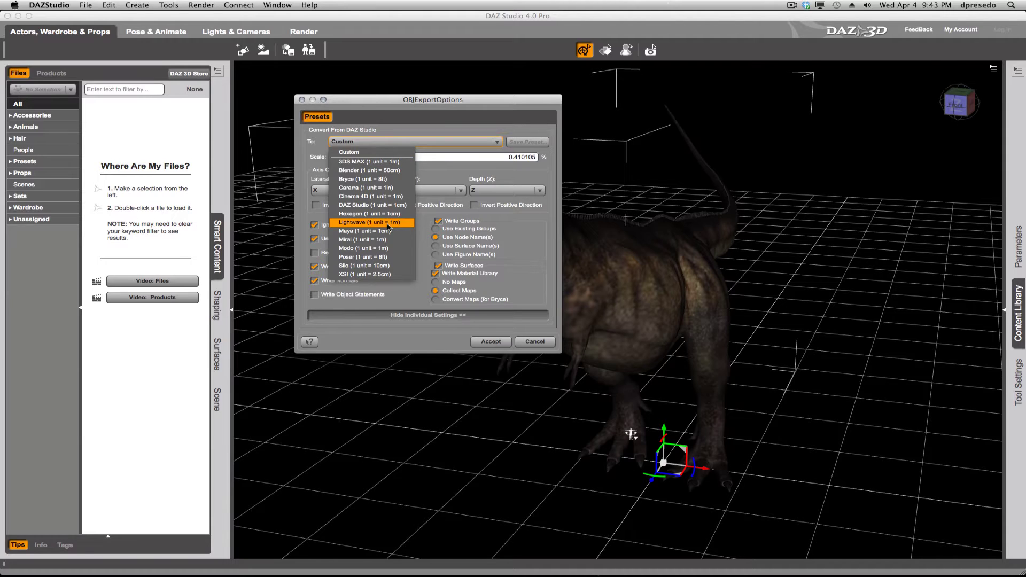
pyautogui.click(383, 257)
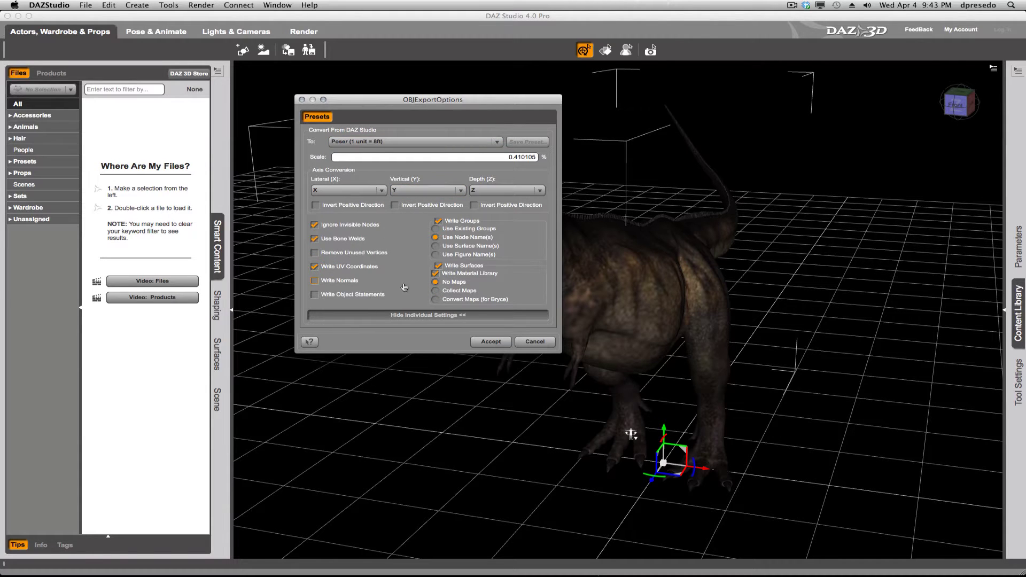
pyautogui.click(314, 281)
pyautogui.click(436, 291)
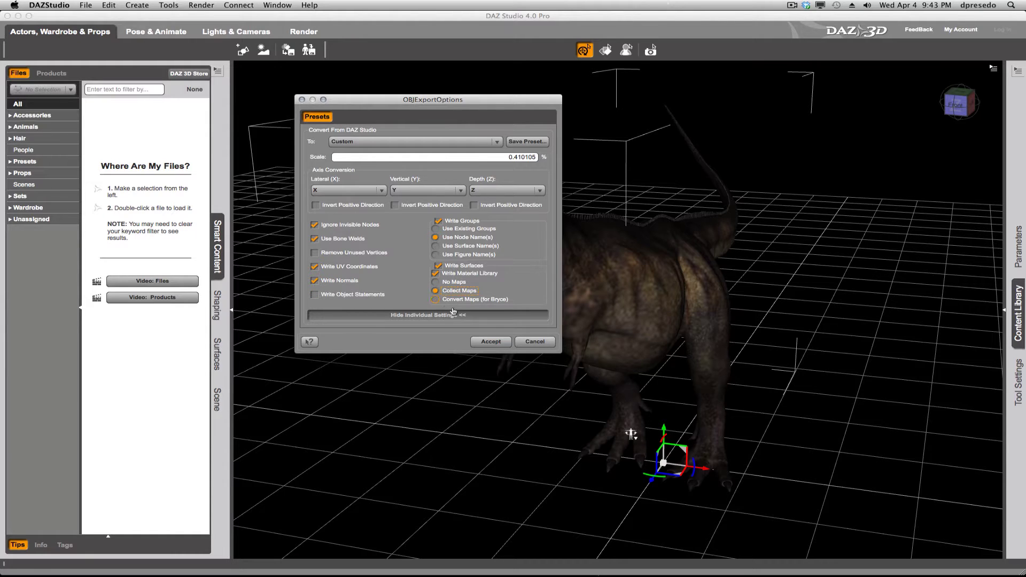
pyautogui.click(490, 346)
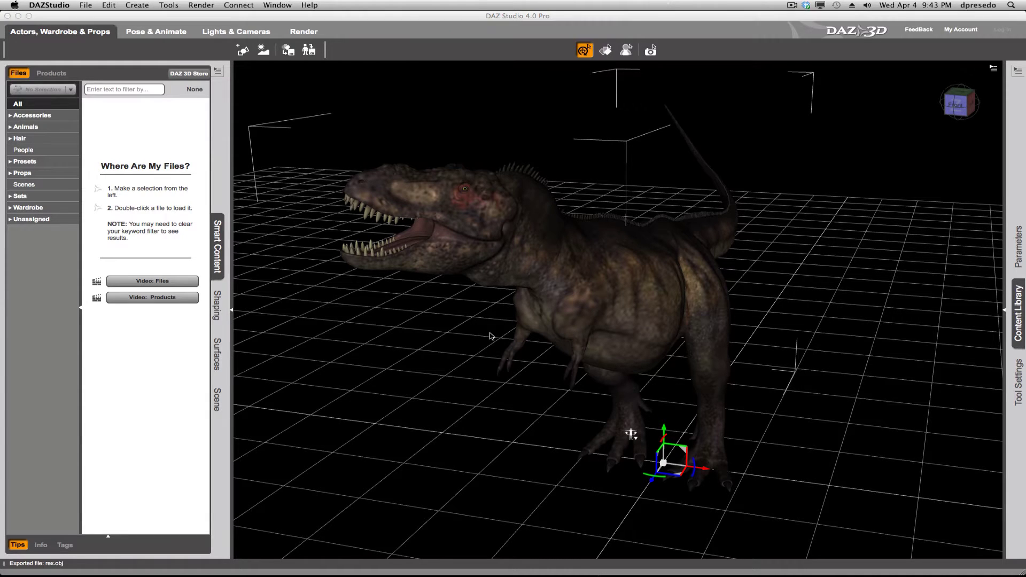
# - Switch to Photoshop and open rex.obj as a new 3D layer from file
pyautogui.press('super+Tab')
pyautogui.press('Tab')
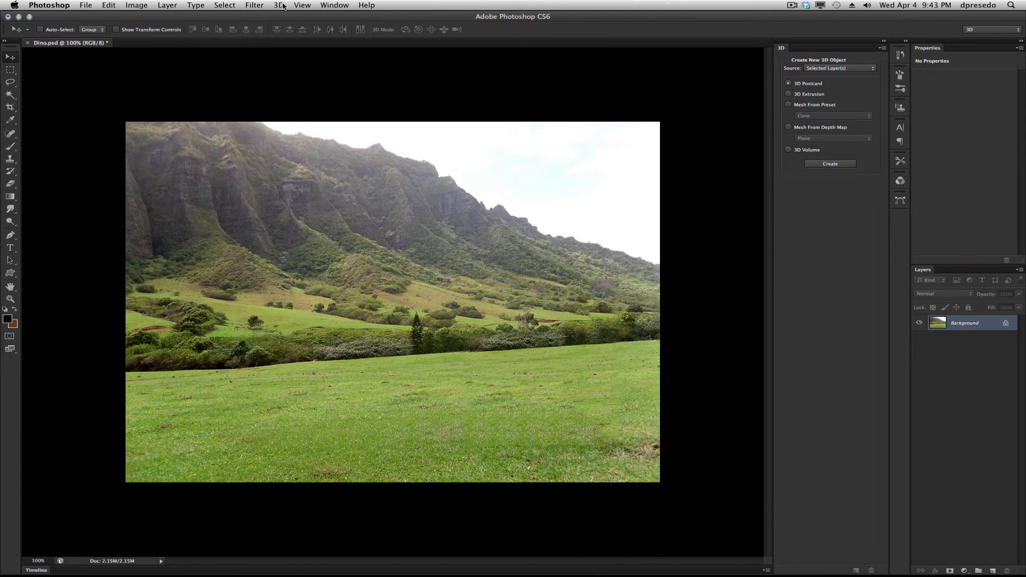
pyautogui.click(281, 4)
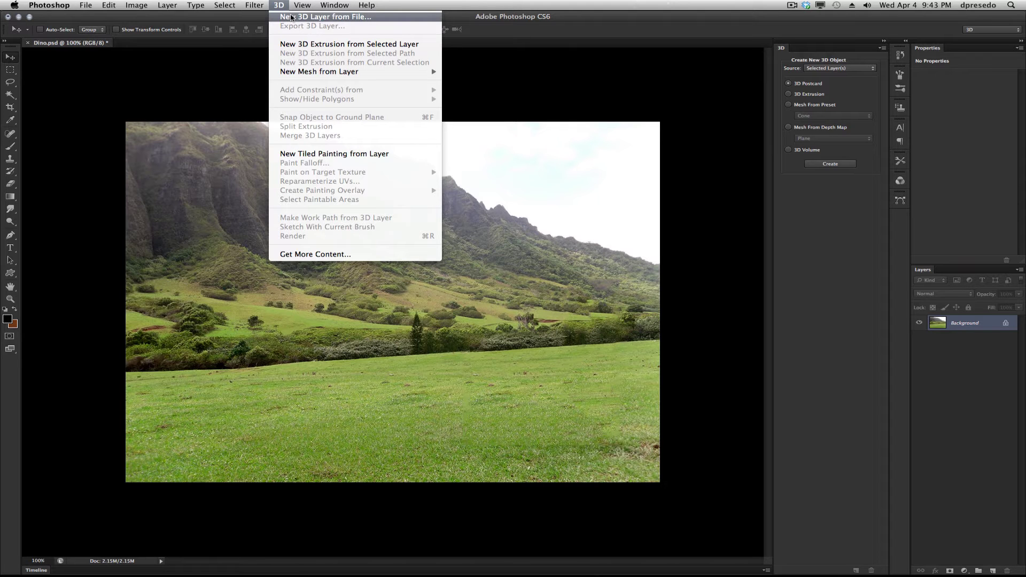
pyautogui.click(292, 16)
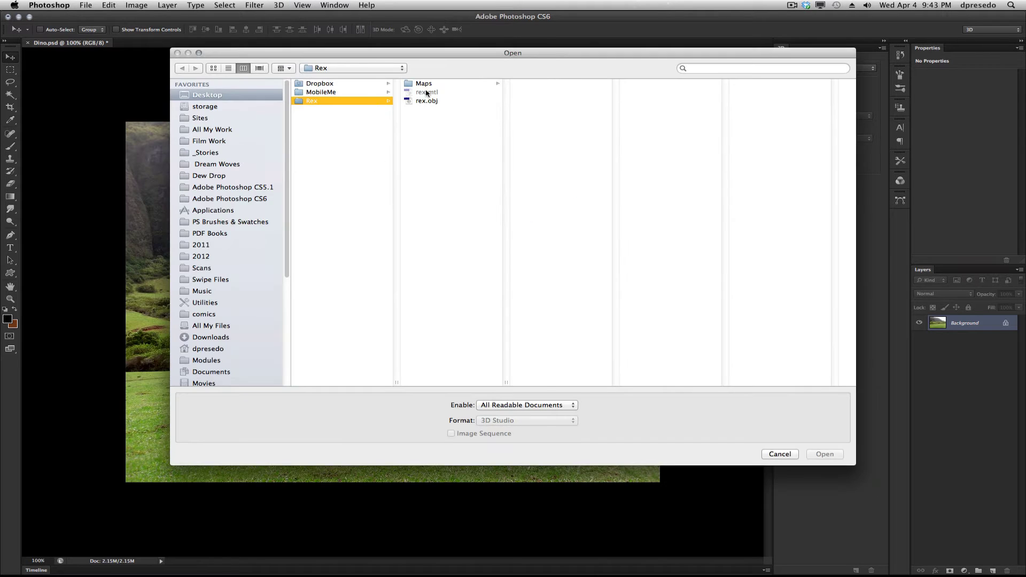
pyautogui.click(429, 100)
pyautogui.doubleClick(429, 101)
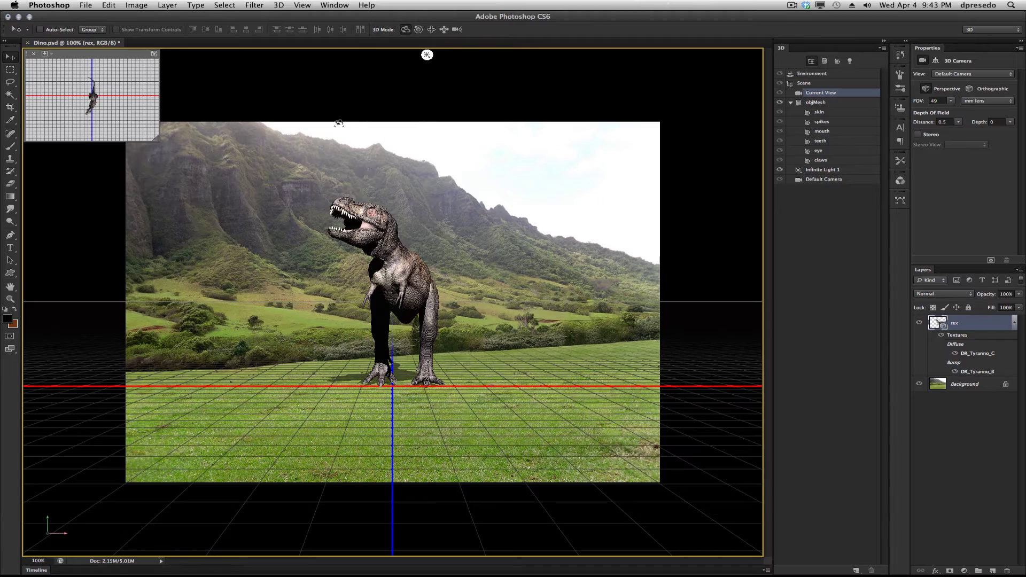
# - Orbit the T-Rex to a left-facing side profile, then select all of the Background layer
pyautogui.moveTo(330, 105)
pyautogui.mouseDown()
pyautogui.moveTo(469, 97)
pyautogui.moveTo(254, 114)
pyautogui.mouseUp()
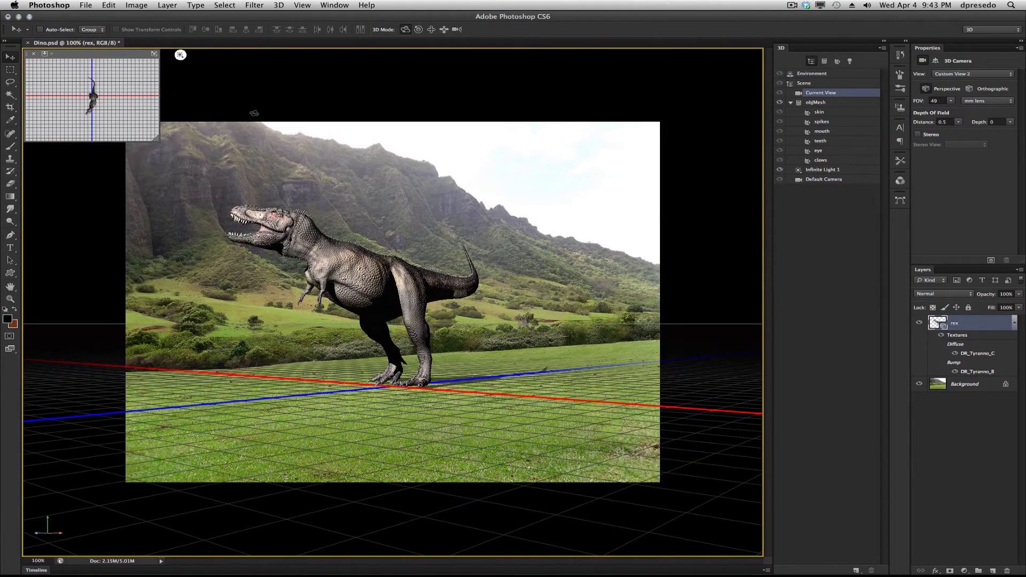
pyautogui.click(964, 384)
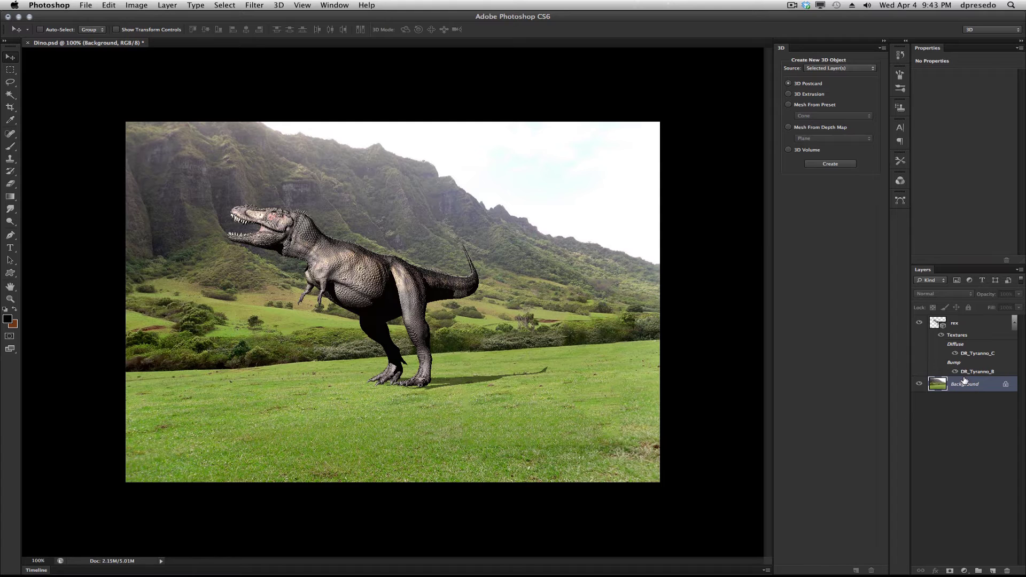
pyautogui.press('super+a')
# - Create a new image-based light texture in the rex layer's Environment settings
pyautogui.click(972, 324)
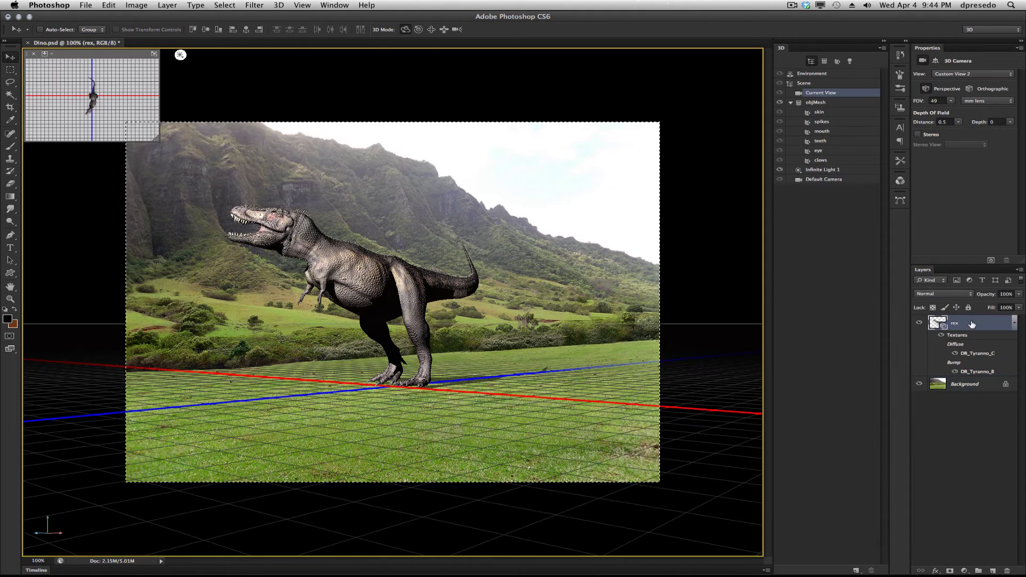
pyautogui.click(832, 78)
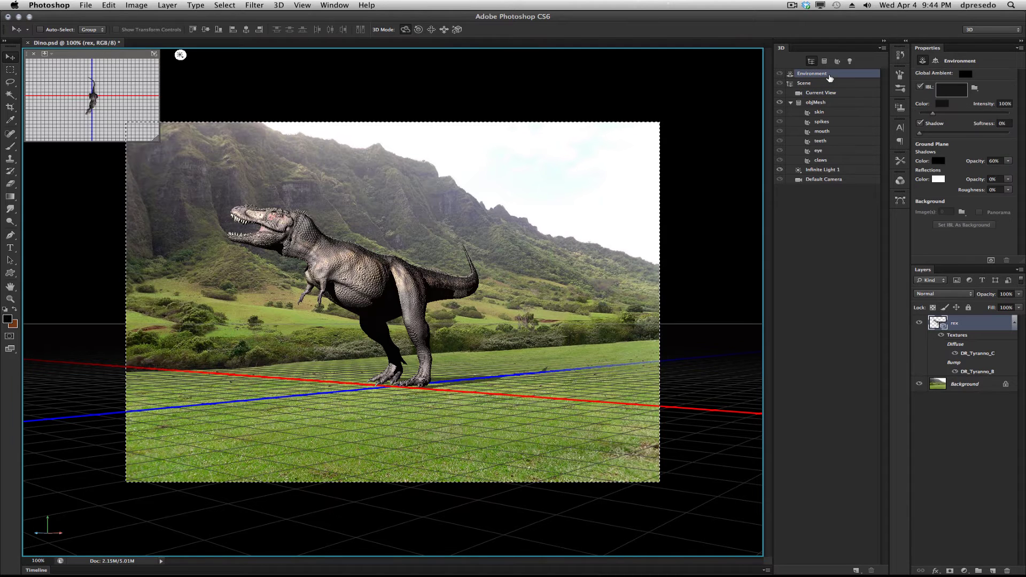
pyautogui.click(974, 88)
pyautogui.click(990, 98)
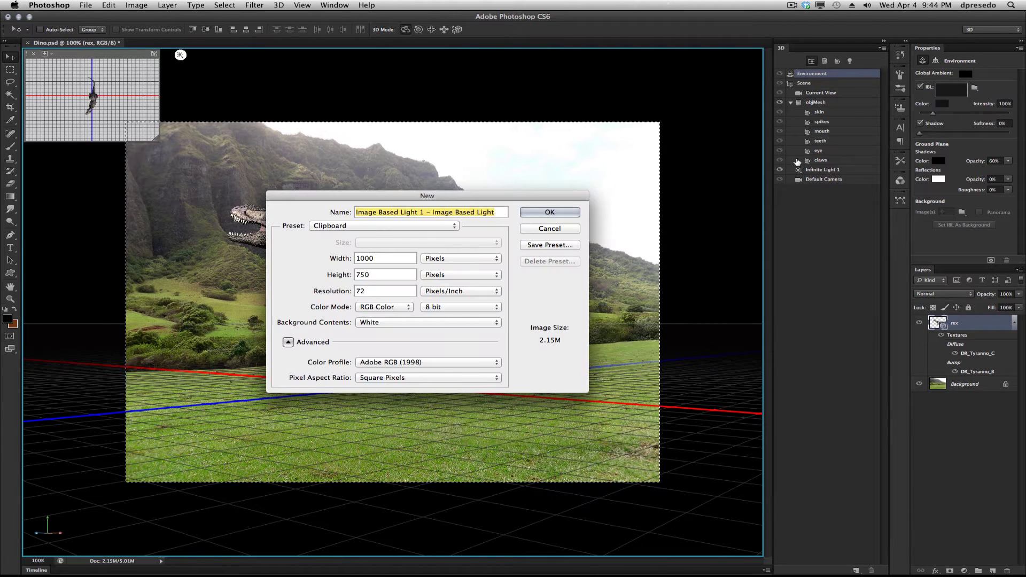
pyautogui.press('Return')
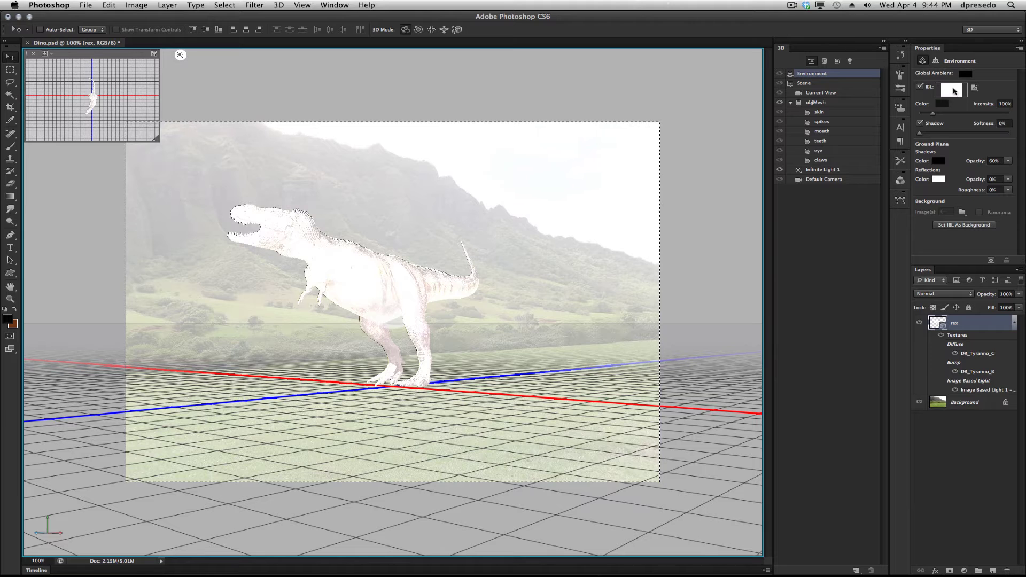
# - Edit the IBL texture, merge the pasted valley photo into it, then save and close it
pyautogui.click(976, 88)
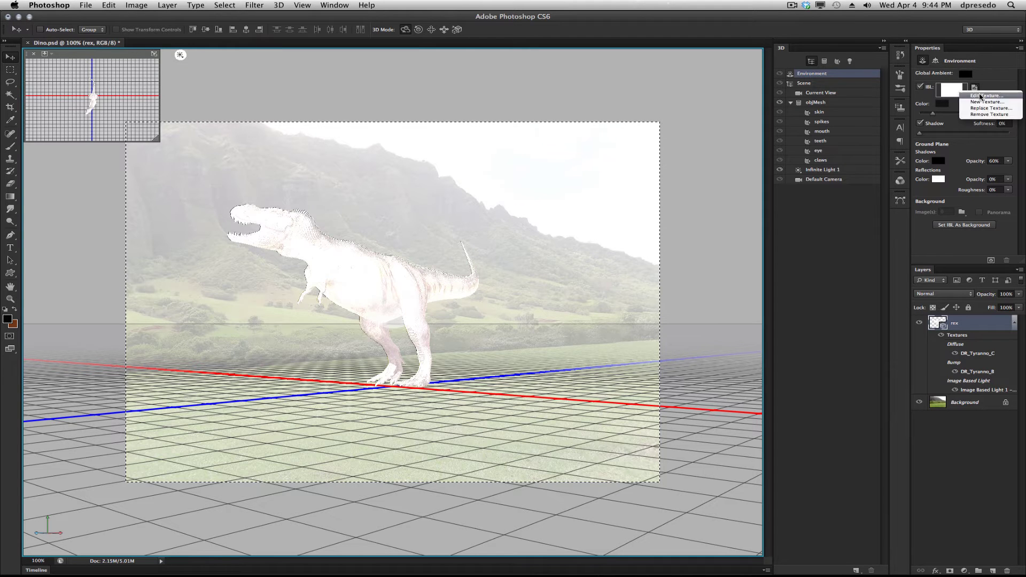
pyautogui.click(985, 95)
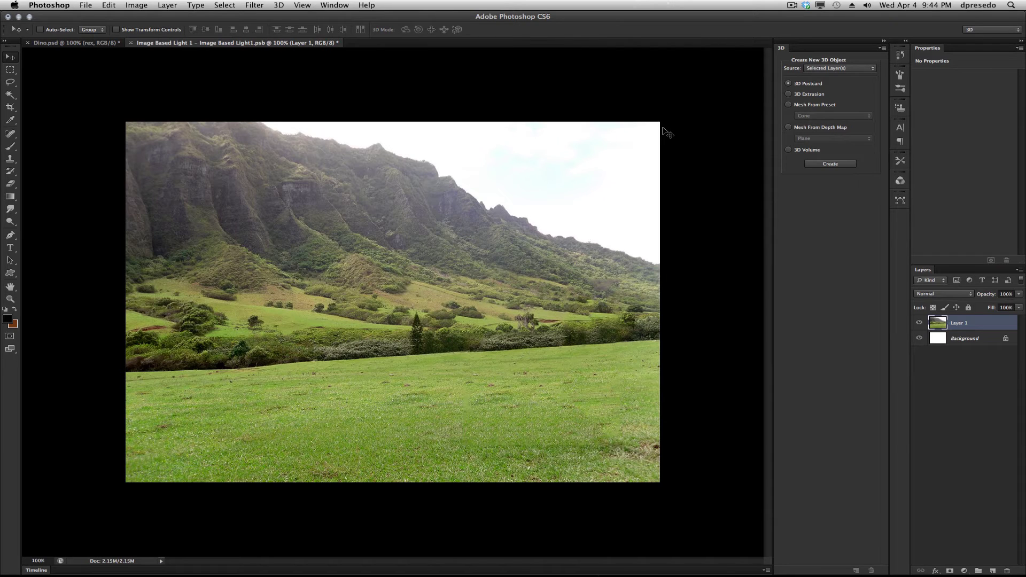
pyautogui.hotkey('ctrl', 'e')
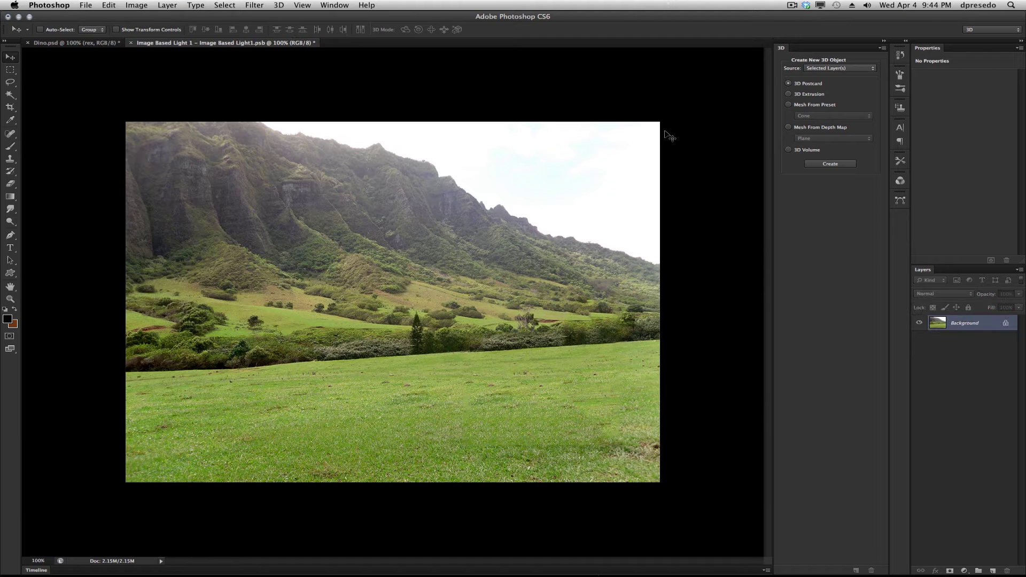
pyautogui.hotkey('ctrl', 's')
pyautogui.hotkey('ctrl', 'w')
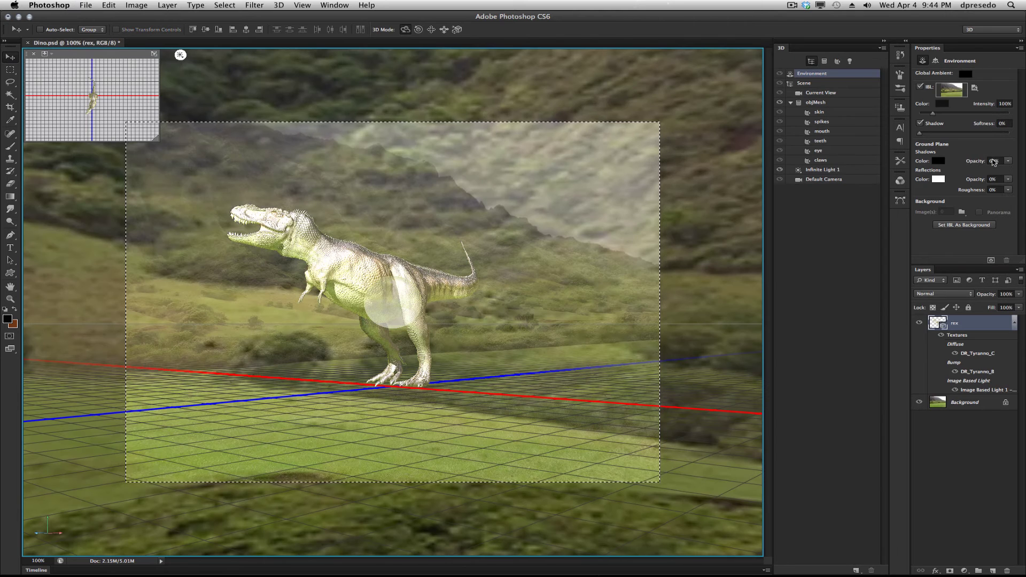
# - Dim Infinite Light 1 to 27% intensity and render the 3D scene
pyautogui.click(833, 170)
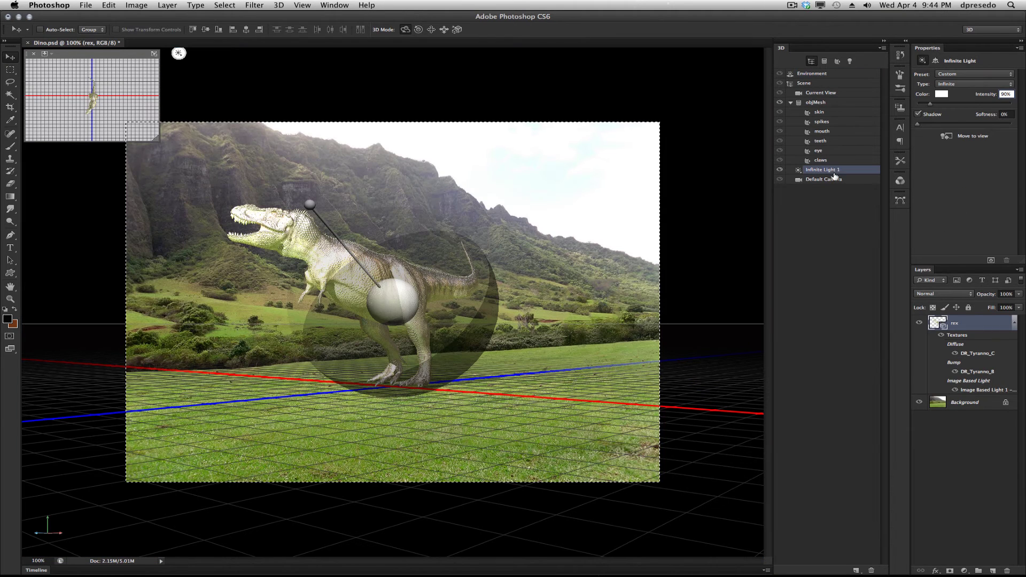
pyautogui.moveTo(942, 105); pyautogui.dragTo(928, 105)
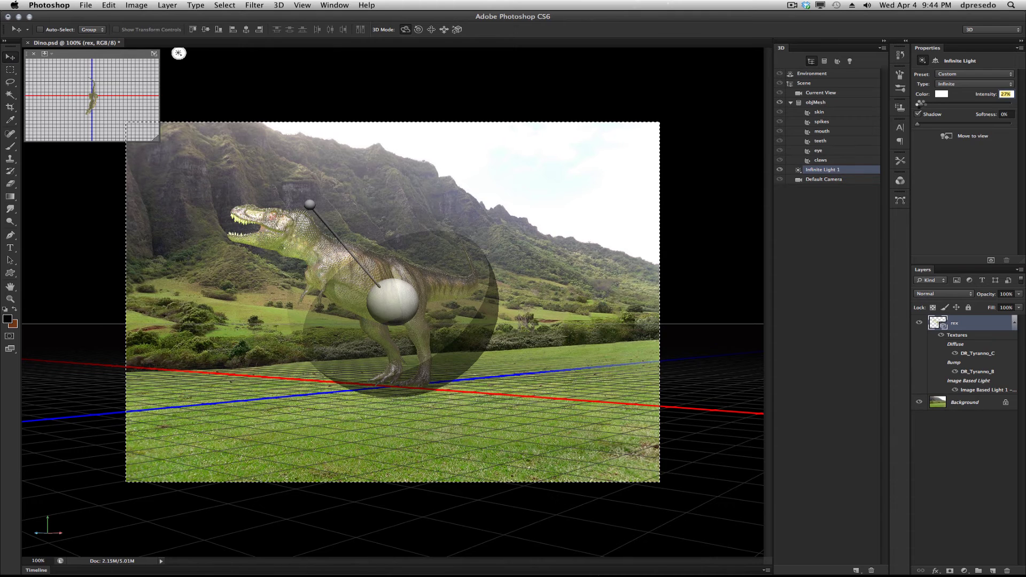
pyautogui.moveTo(926, 106); pyautogui.dragTo(920, 106)
pyautogui.click(991, 260)
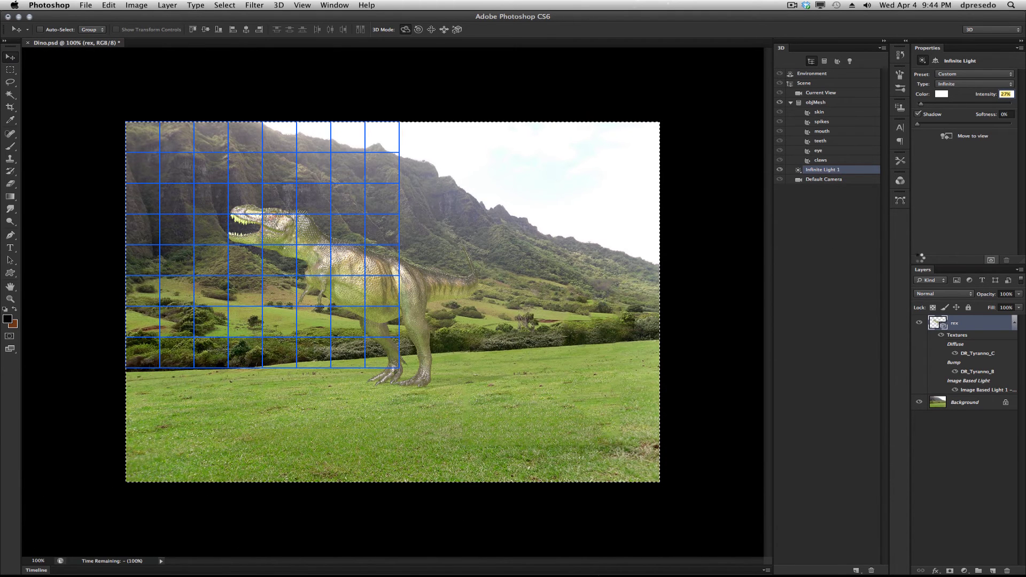